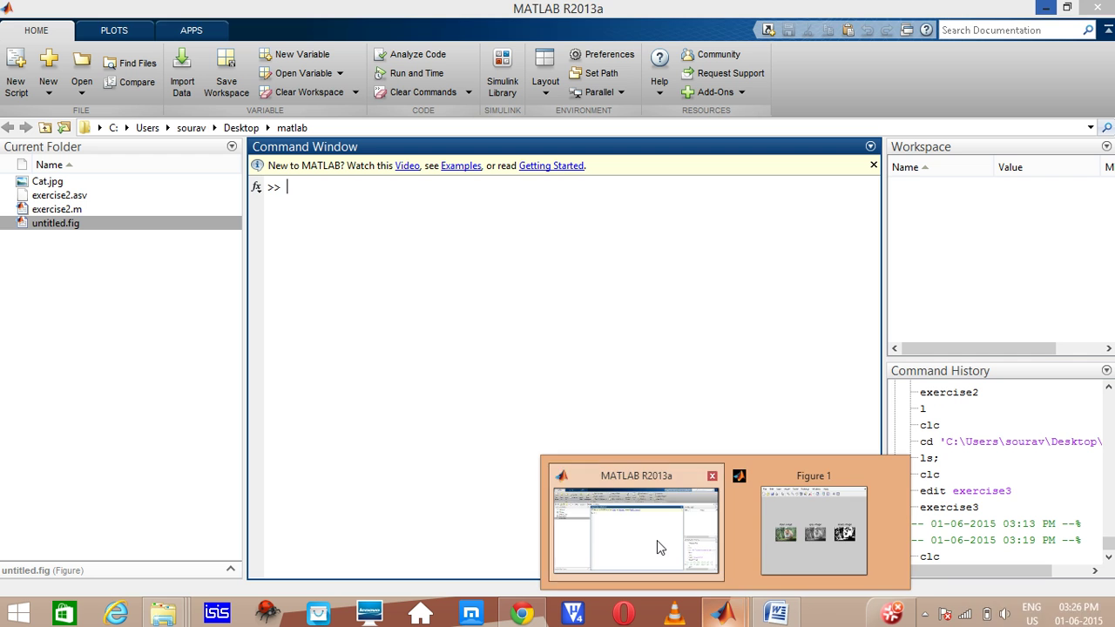
# Step: Restore the MATLAB R2013a window from the taskbar, showing the matlab folder
pyautogui.click(658, 541)
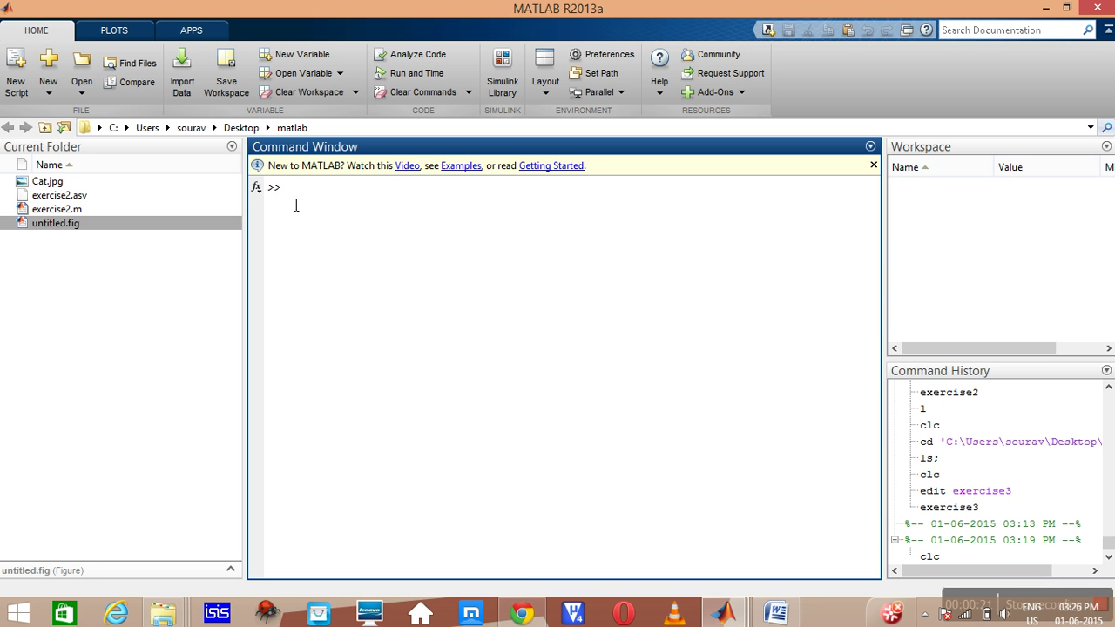
# Step: Start a cd ' command in MATLAB, then switch to the New folder (2) Explorer window
pyautogui.write('cd ')
pyautogui.write("'")
pyautogui.press('Return')
pyautogui.click(313, 188)
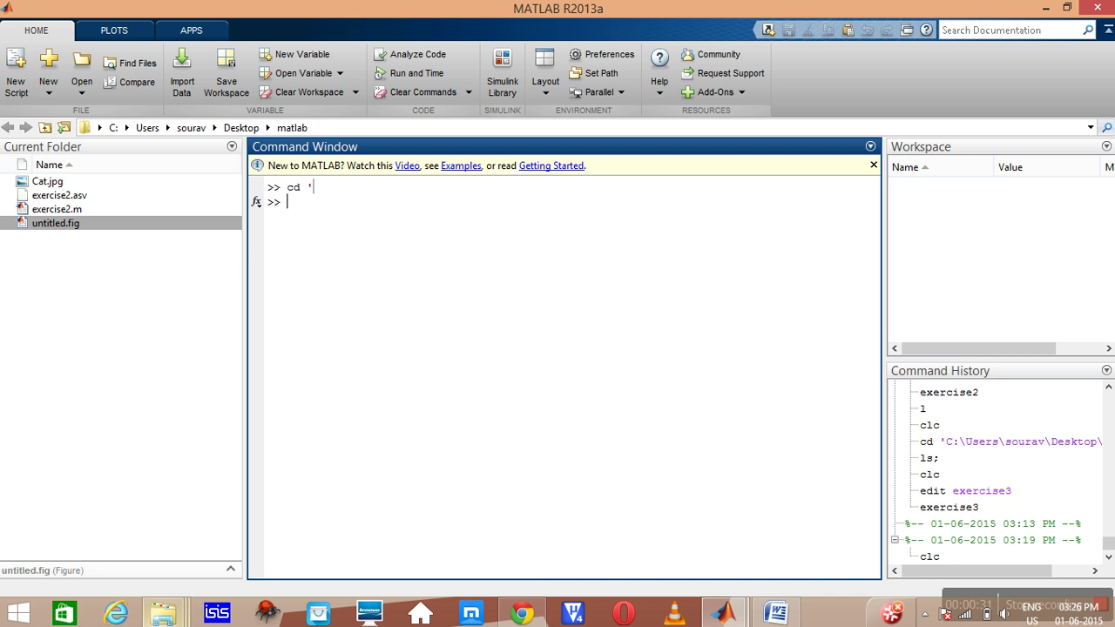
pyautogui.click(163, 614)
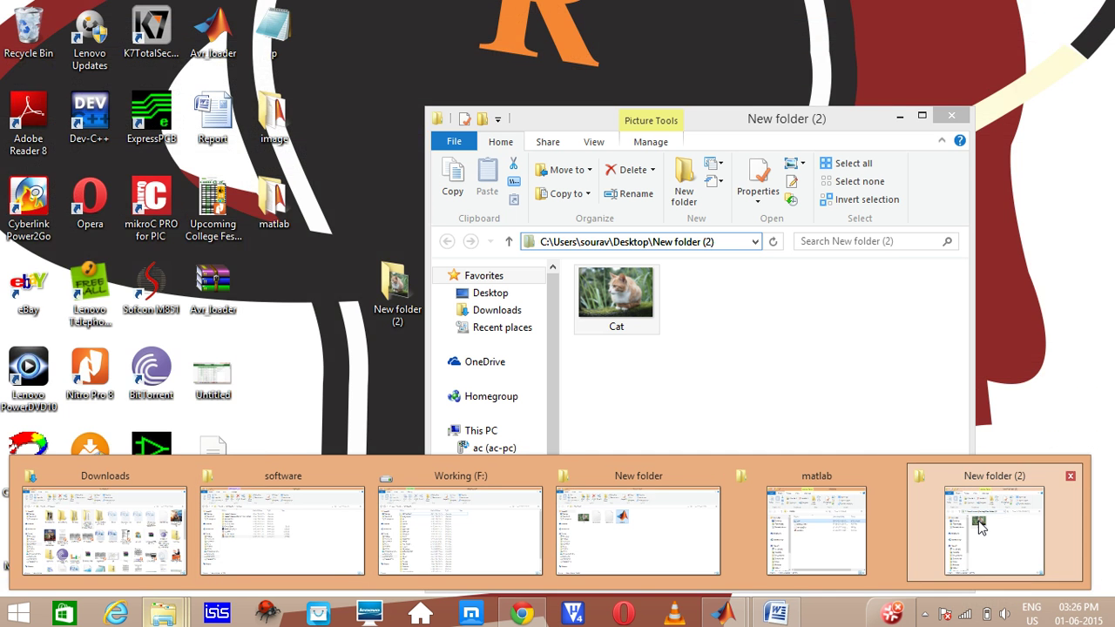
pyautogui.click(979, 522)
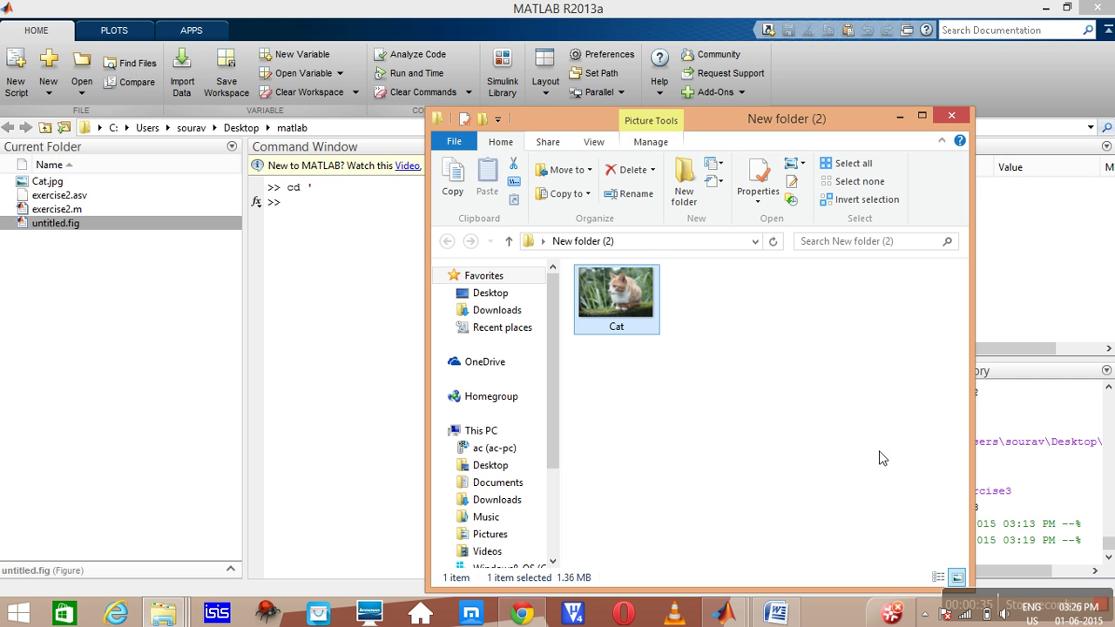
# Step: Copy New folder (2)'s full path from the address bar and minimize Explorer
pyautogui.click(755, 244)
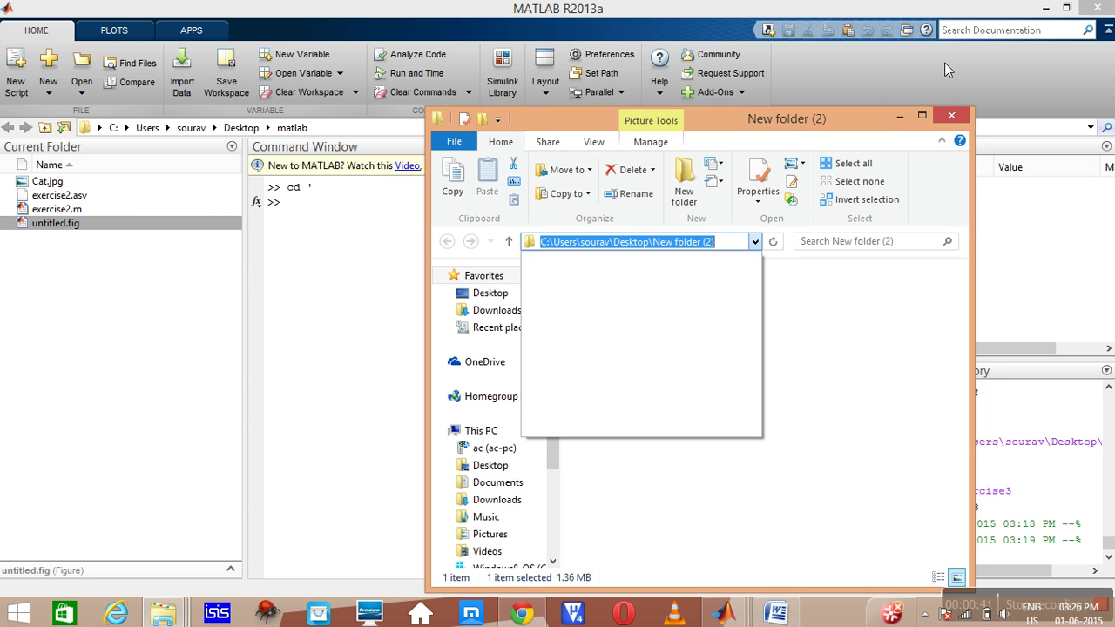
pyautogui.click(896, 112)
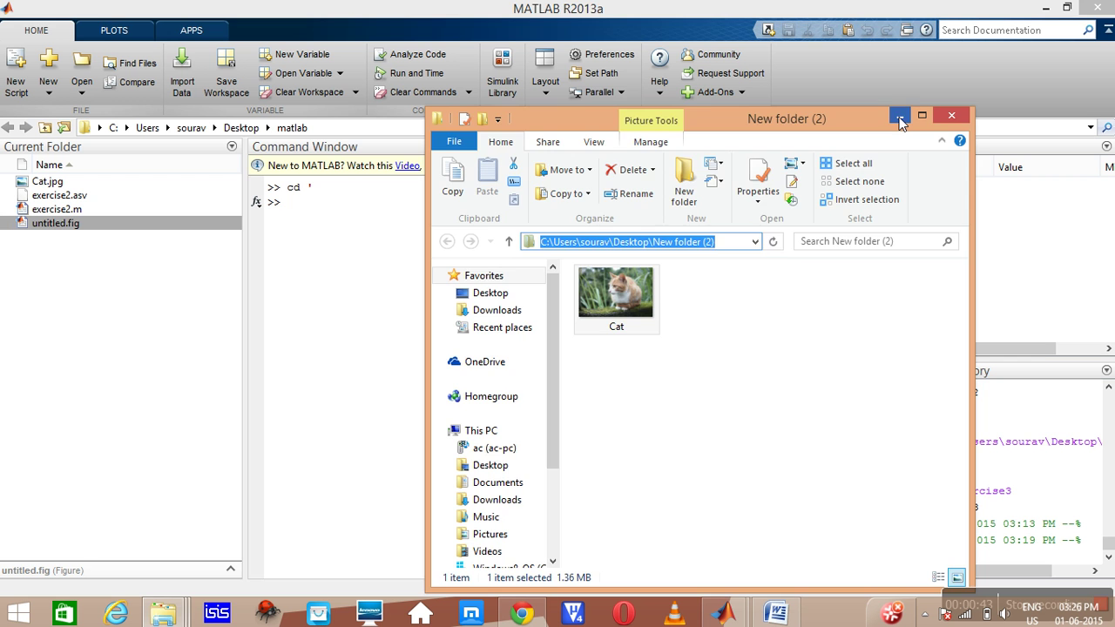
pyautogui.click(896, 114)
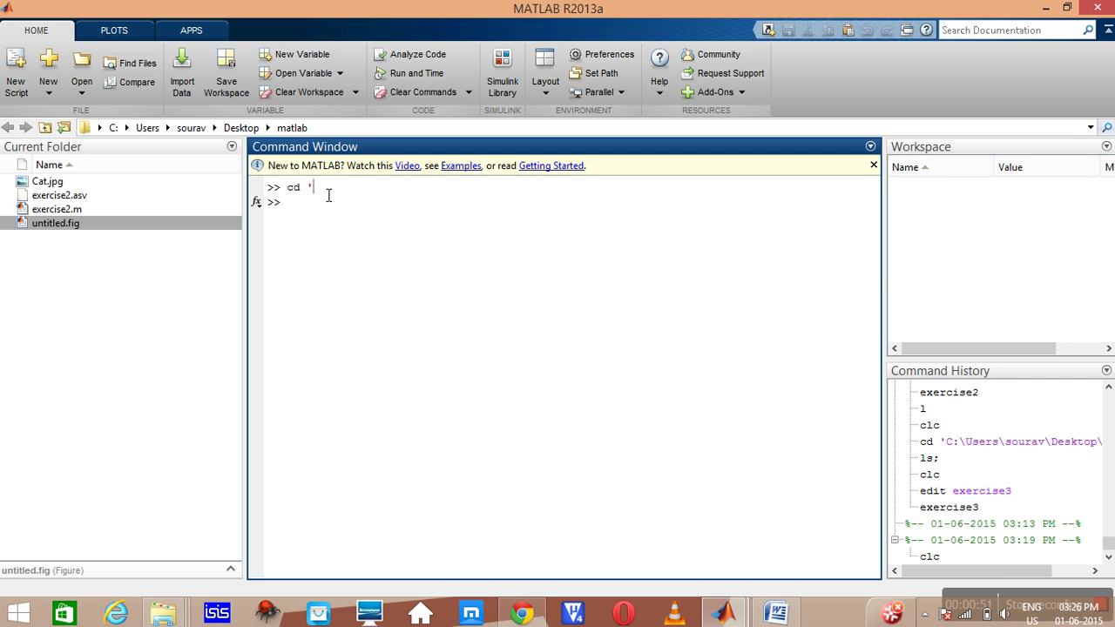
# Step: Change to New folder (2) with cd '<pasted path>'; and list its files with ls
pyautogui.write('C:\\Users\\sourav\\Desktop\\New folder (2)')
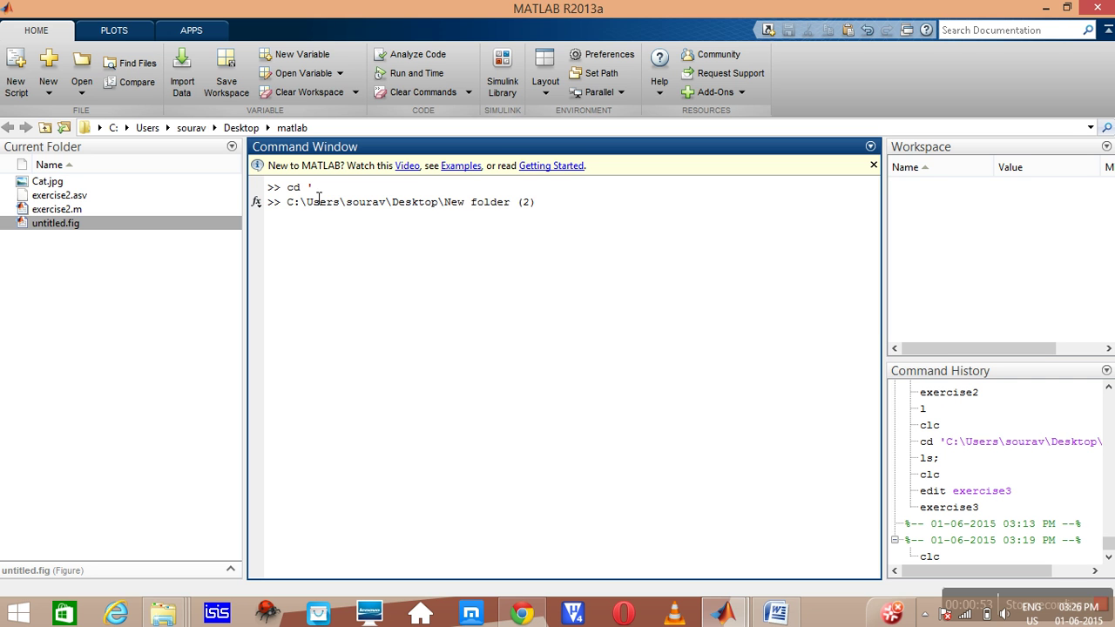
pyautogui.click(297, 207)
pyautogui.write('cd ')
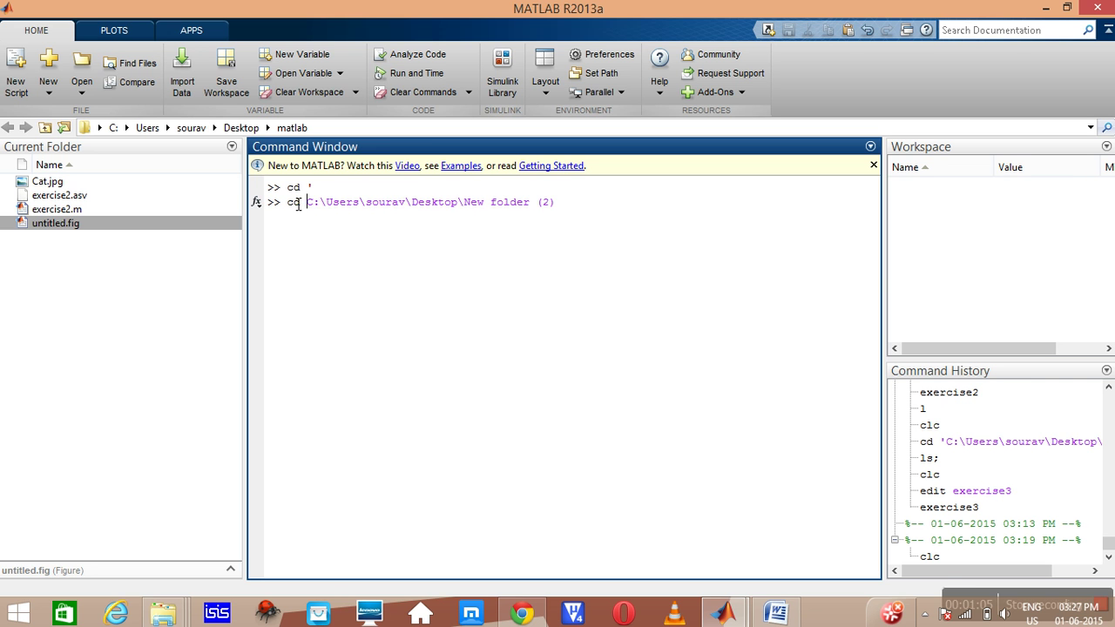
pyautogui.write("'")
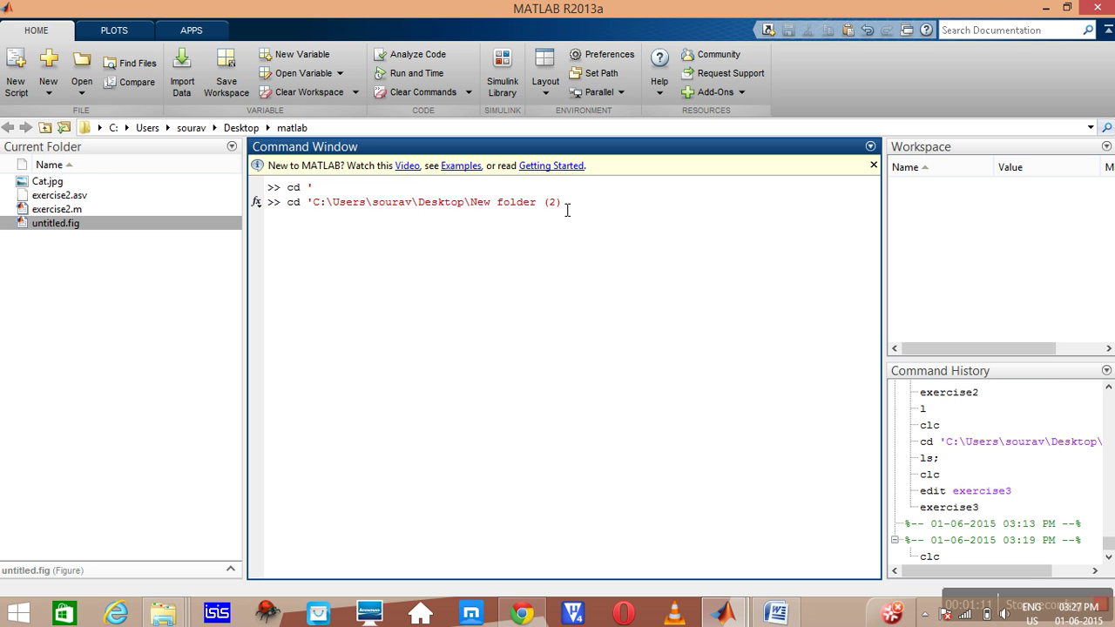
pyautogui.click(572, 210)
pyautogui.write("'")
pyautogui.write(';')
pyautogui.press('Return')
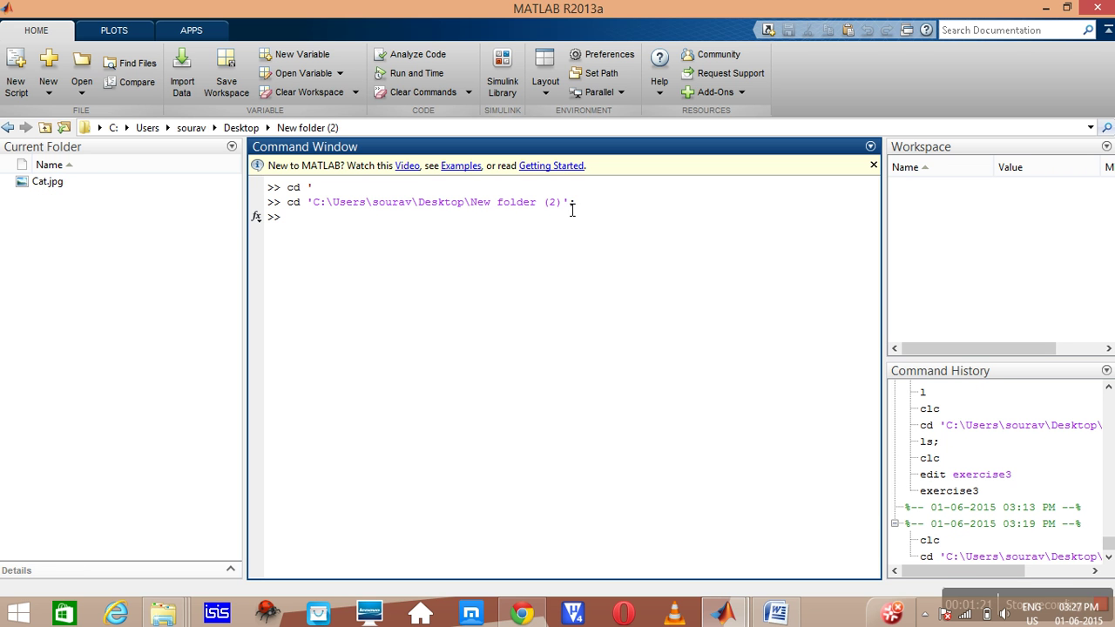
pyautogui.write('ls')
pyautogui.write(';')
pyautogui.press('Return')
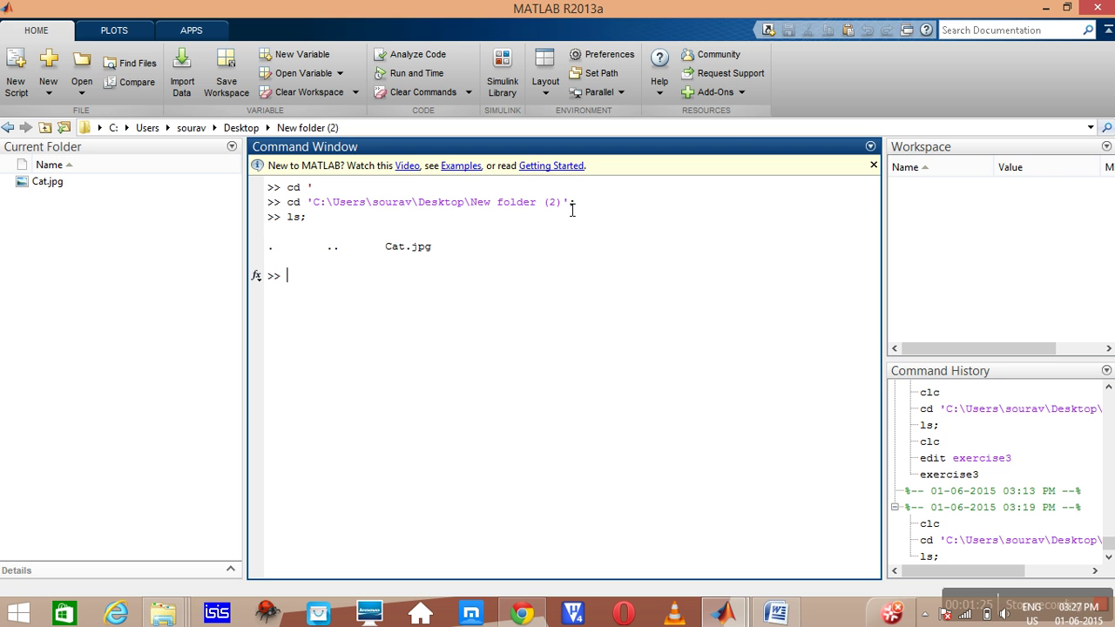
# Step: Clear the Command Window and create the new script exercise5.m via edit exercise5
pyautogui.write('c')
pyautogui.write('lc')
pyautogui.press('Return')
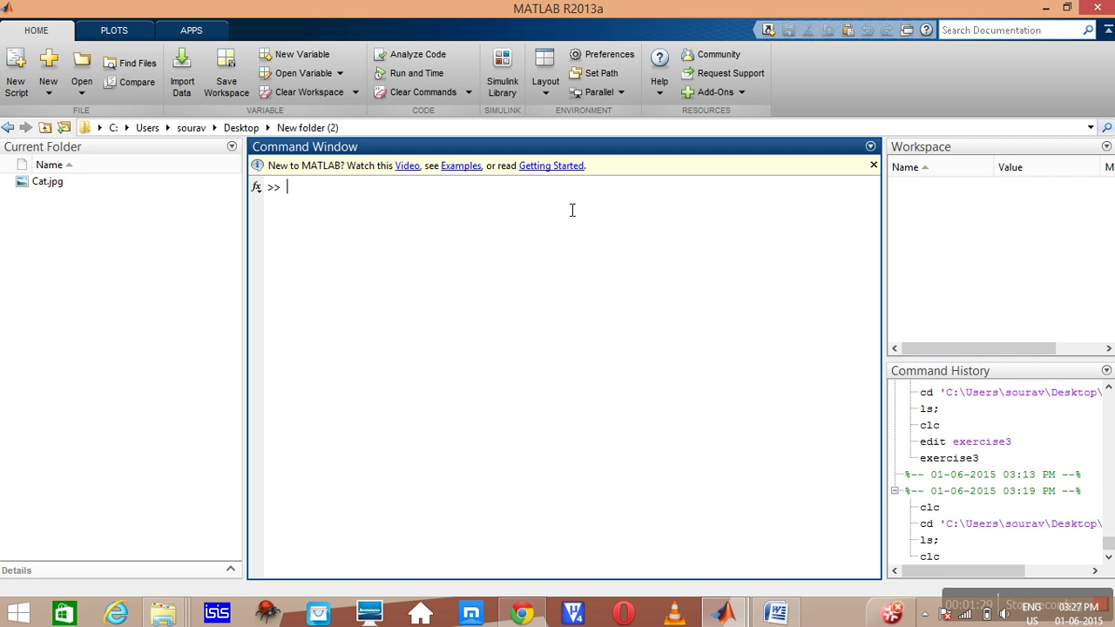
pyautogui.write('edi')
pyautogui.write('t ')
pyautogui.write('exe')
pyautogui.write('rcise')
pyautogui.write(' 5')
pyautogui.press('BackSpace')
pyautogui.press('BackSpace')
pyautogui.write('5')
pyautogui.press('Return')
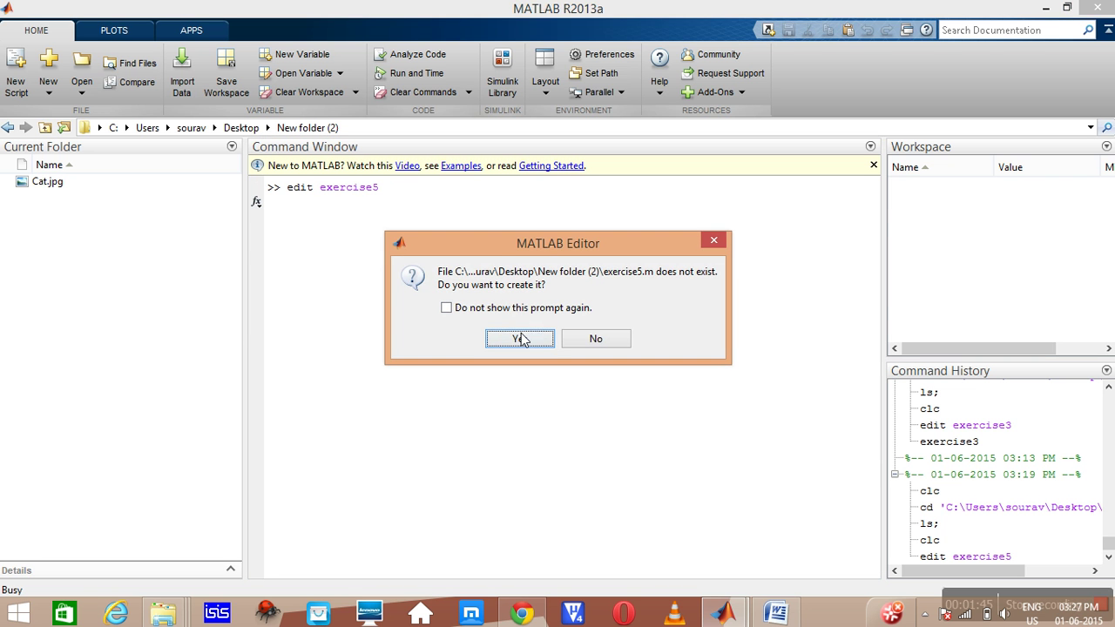
pyautogui.click(518, 340)
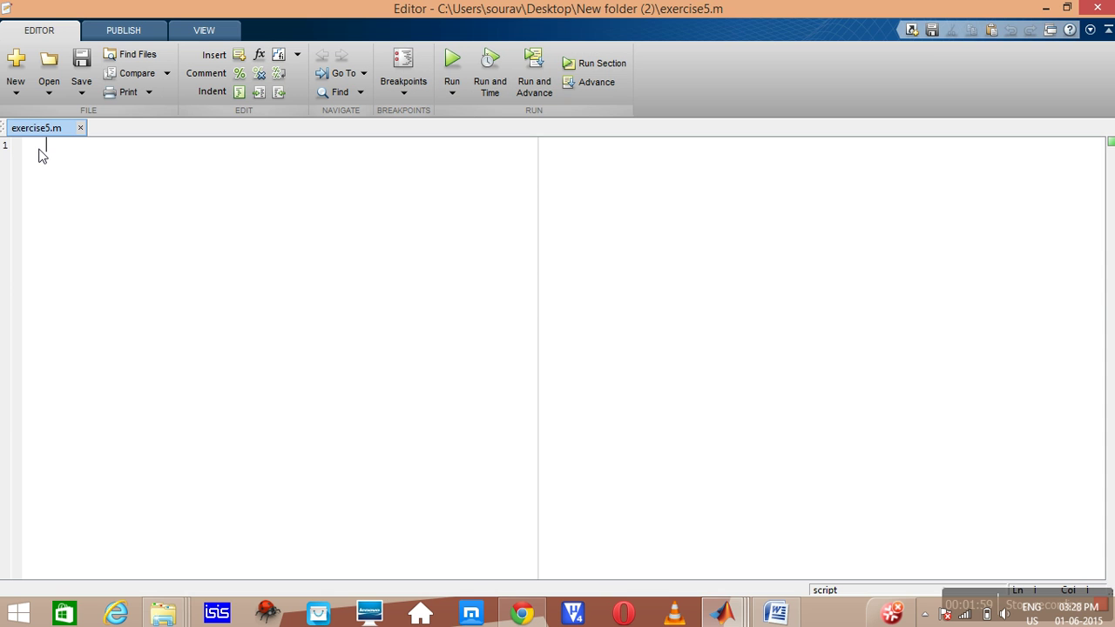
# Step: Write the first script line a=imread('cat.jpg');
pyautogui.write('a=')
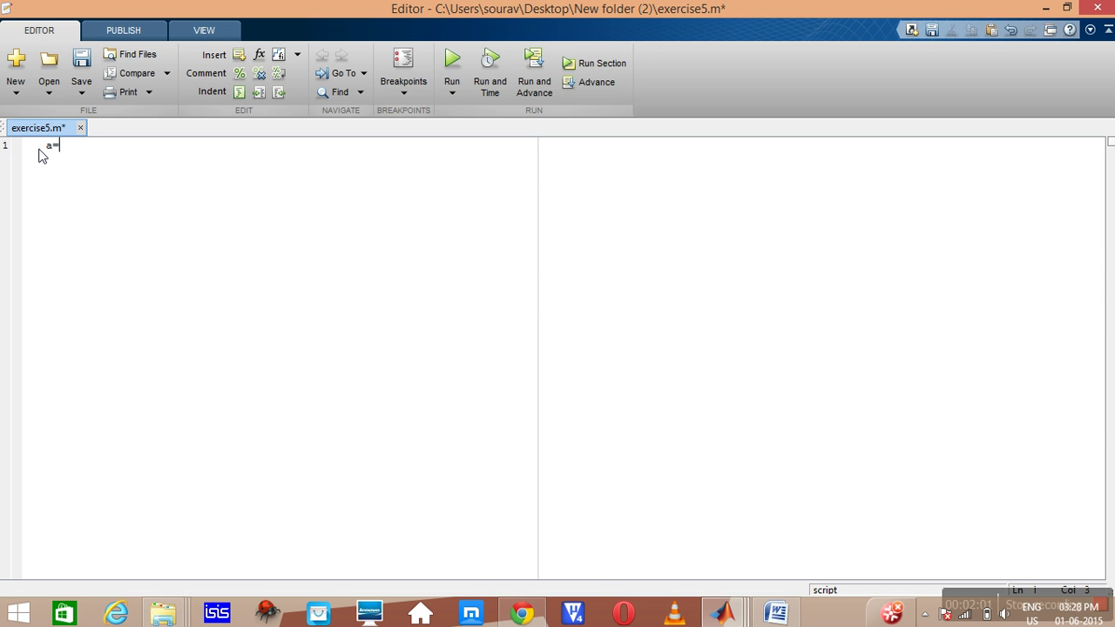
pyautogui.write('imread')
pyautogui.write("('")
pyautogui.press('BackSpace')
pyautogui.press('BackSpace')
pyautogui.write('(')
pyautogui.write(';')
pyautogui.press('BackSpace')
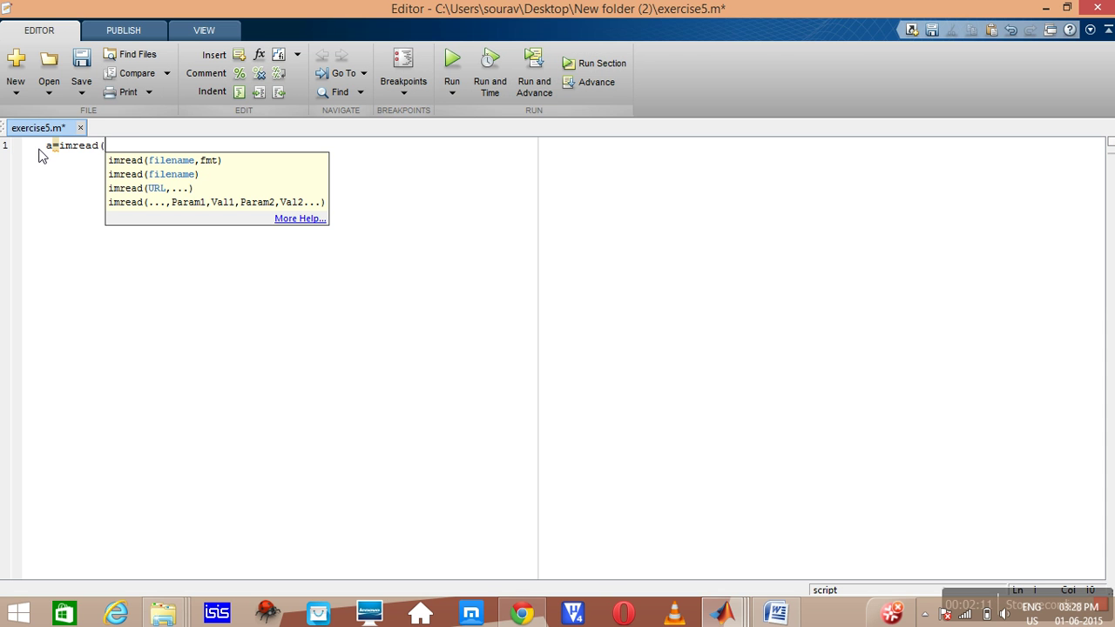
pyautogui.write("'ca")
pyautogui.write('t.j')
pyautogui.write('pg')
pyautogui.write("')")
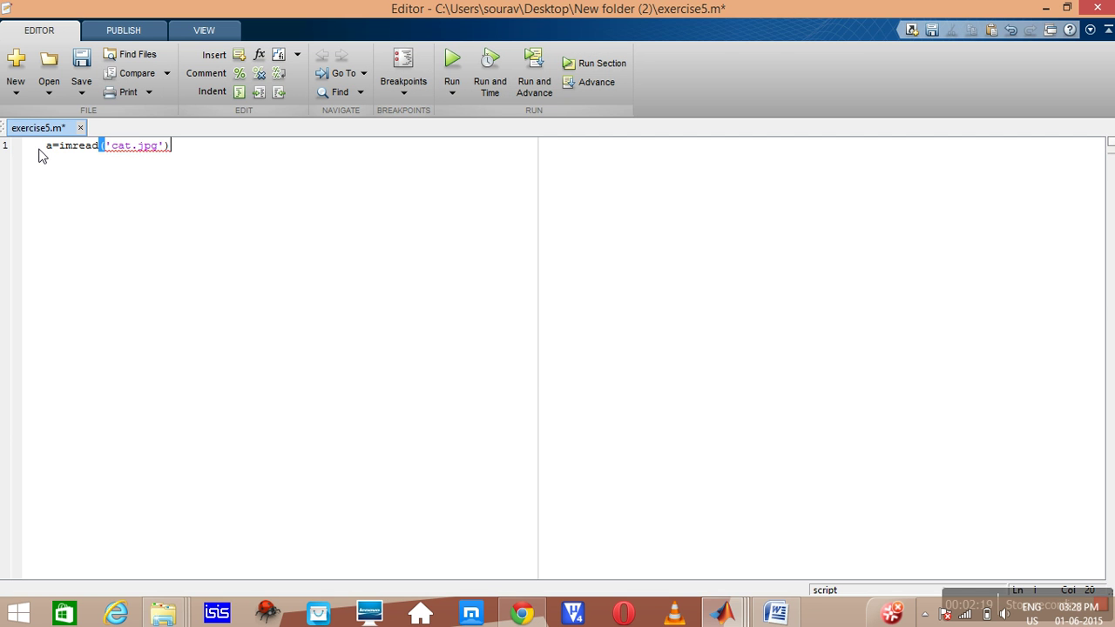
pyautogui.write(';')
pyautogui.press('Return')
pyautogui.press('Return')
# Step: Add b=rgb2gray(a); and begin the next line with c=imbw(
pyautogui.write('b')
pyautogui.write('=')
pyautogui.write('rg')
pyautogui.write('b 2')
pyautogui.press('BackSpace')
pyautogui.press('BackSpace')
pyautogui.write('2g')
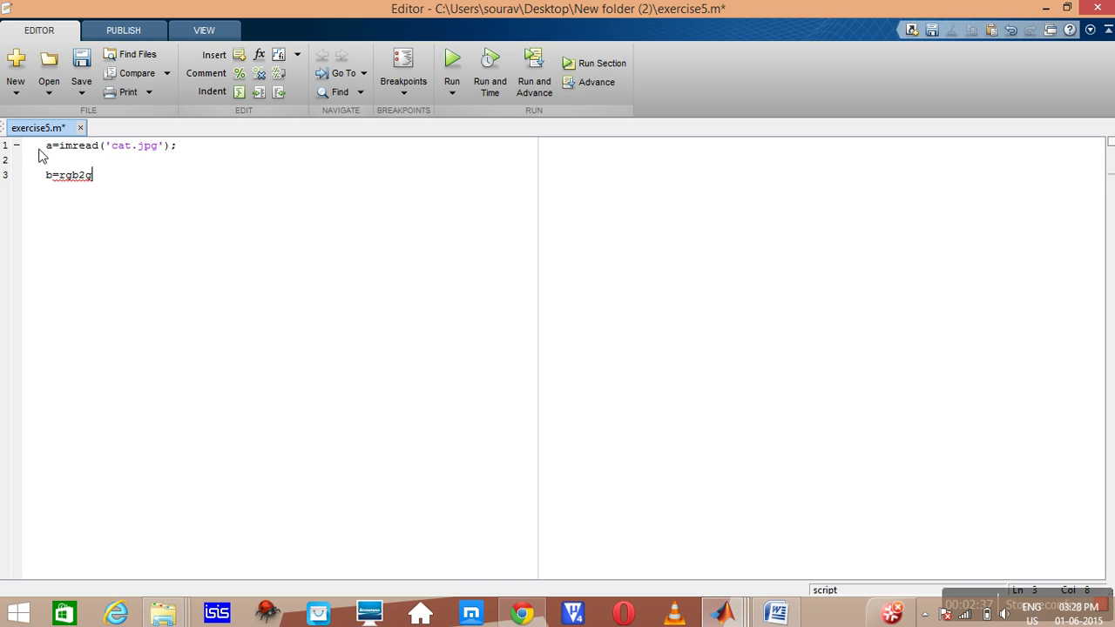
pyautogui.write('ray')
pyautogui.write('(')
pyautogui.write('a')
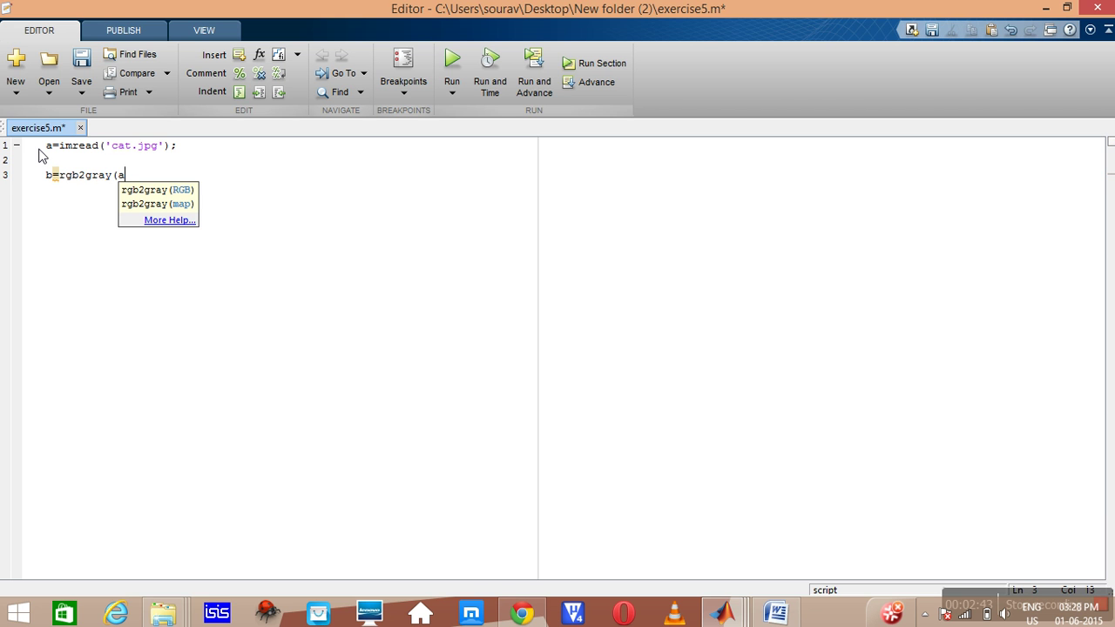
pyautogui.write(');')
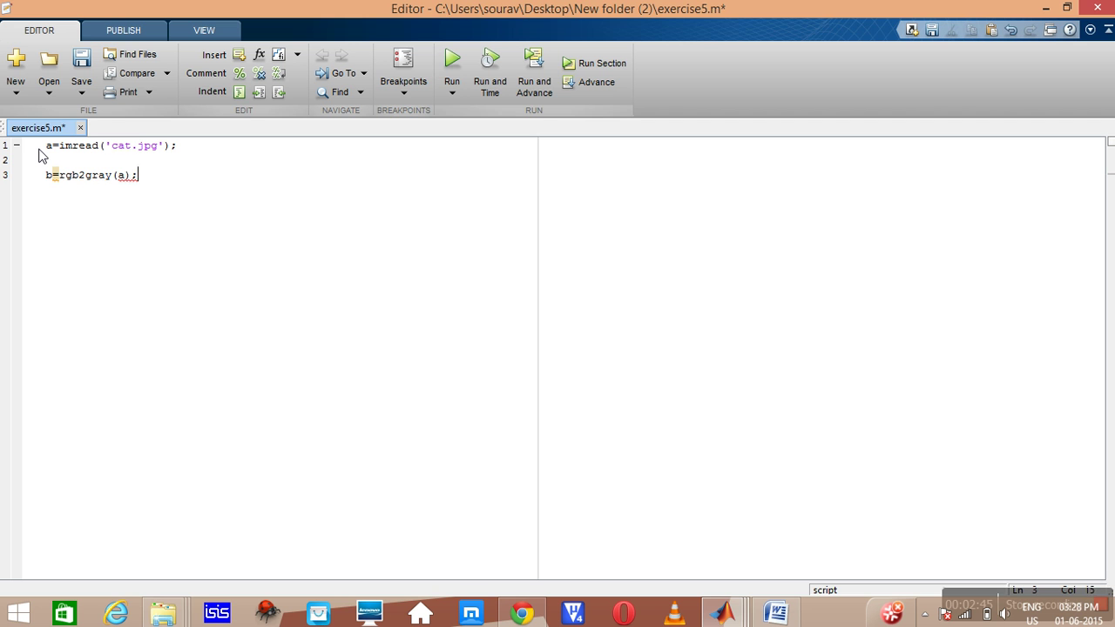
pyautogui.press('Return')
pyautogui.write('c=i')
pyautogui.write('mbw')
pyautogui.write('(')
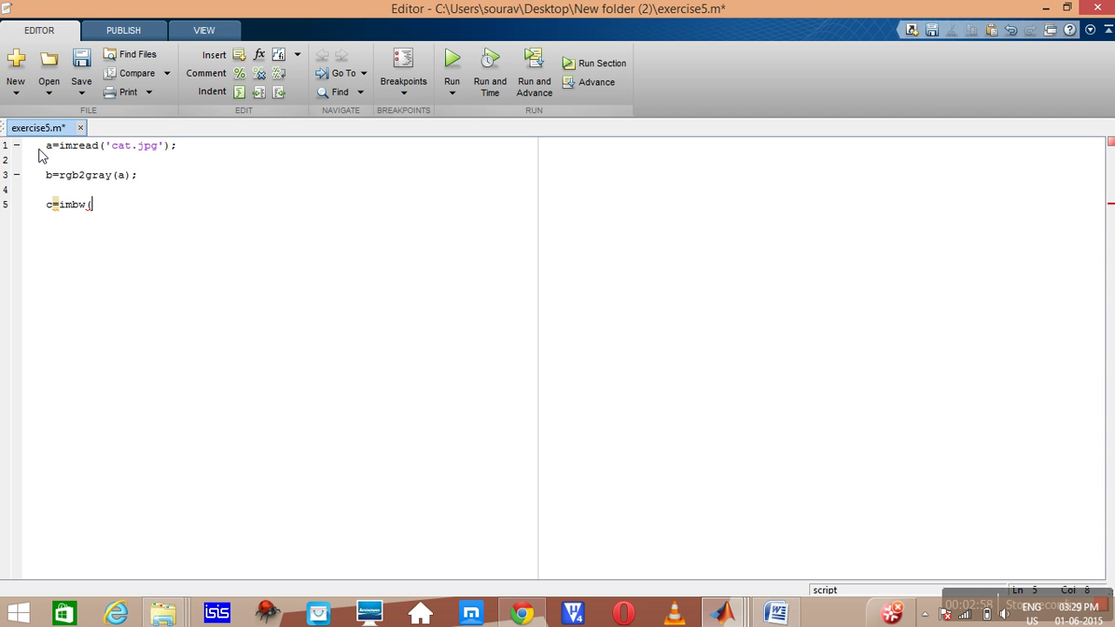
# Step: Finish c=imbw(b); and add subplot(1,3,1);imshow(a); below it
pyautogui.write('b')
pyautogui.write(');')
pyautogui.press('Return')
pyautogui.write('su')
pyautogui.write('bplot')
pyautogui.write('(')
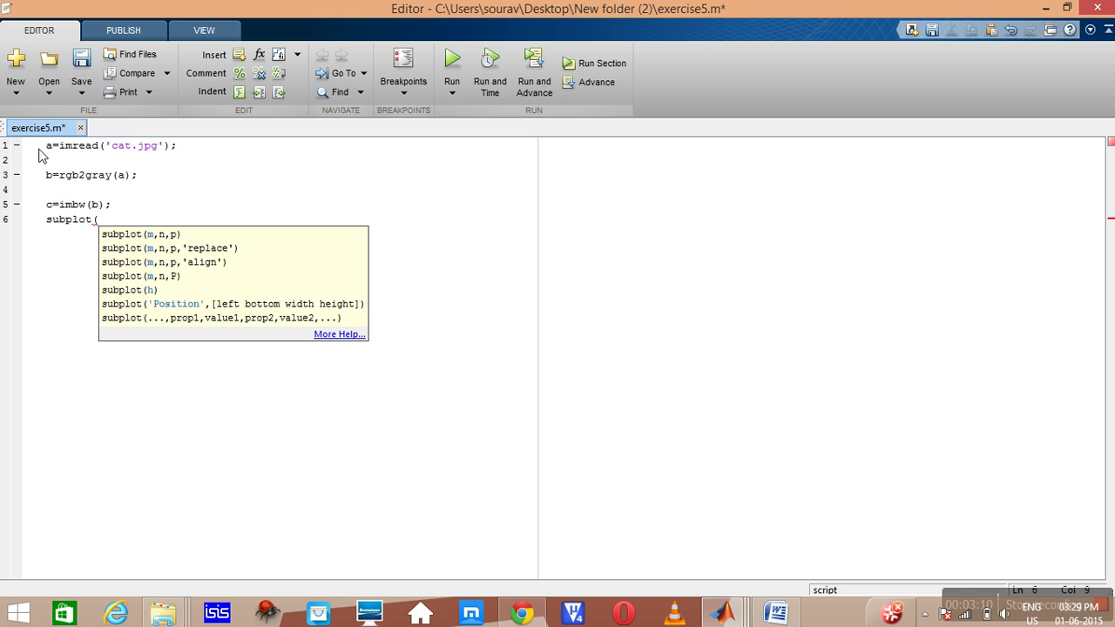
pyautogui.write('1,')
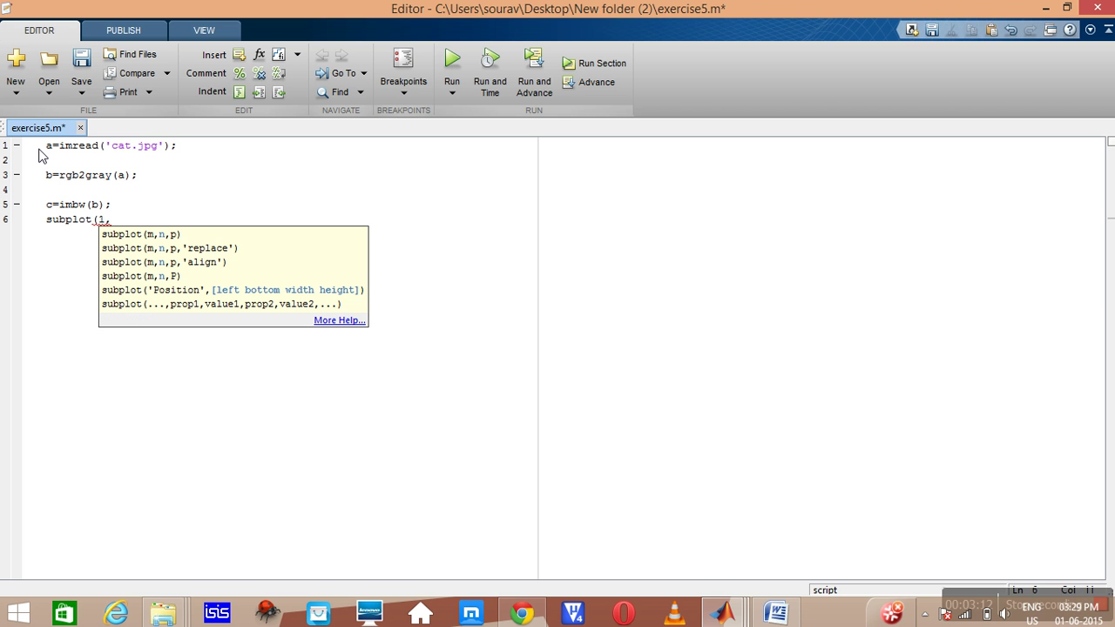
pyautogui.write('3,1')
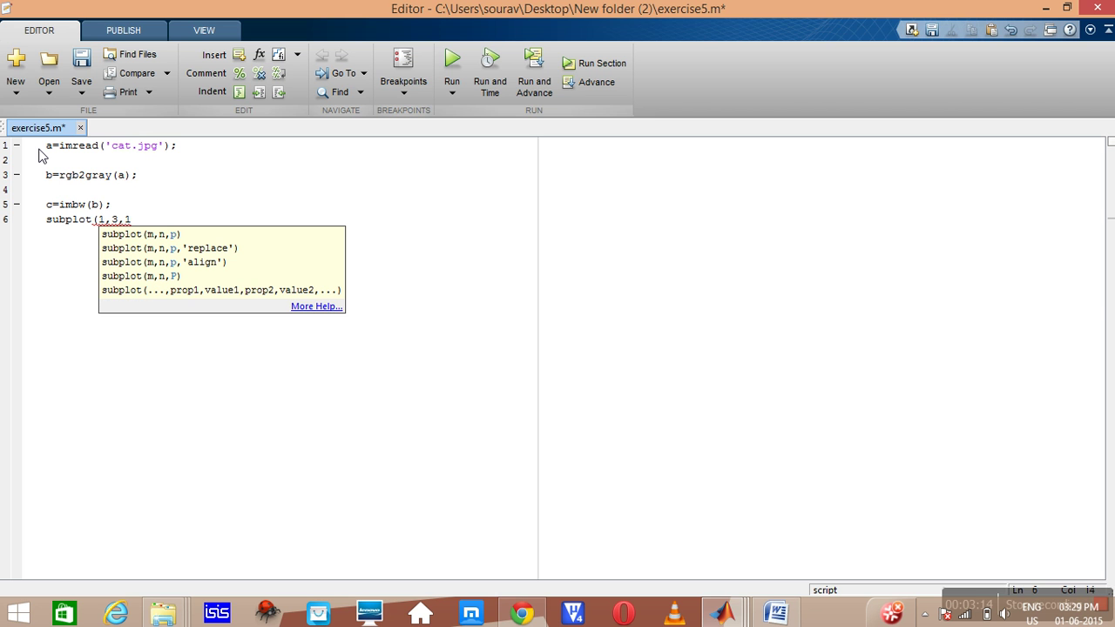
pyautogui.write(');')
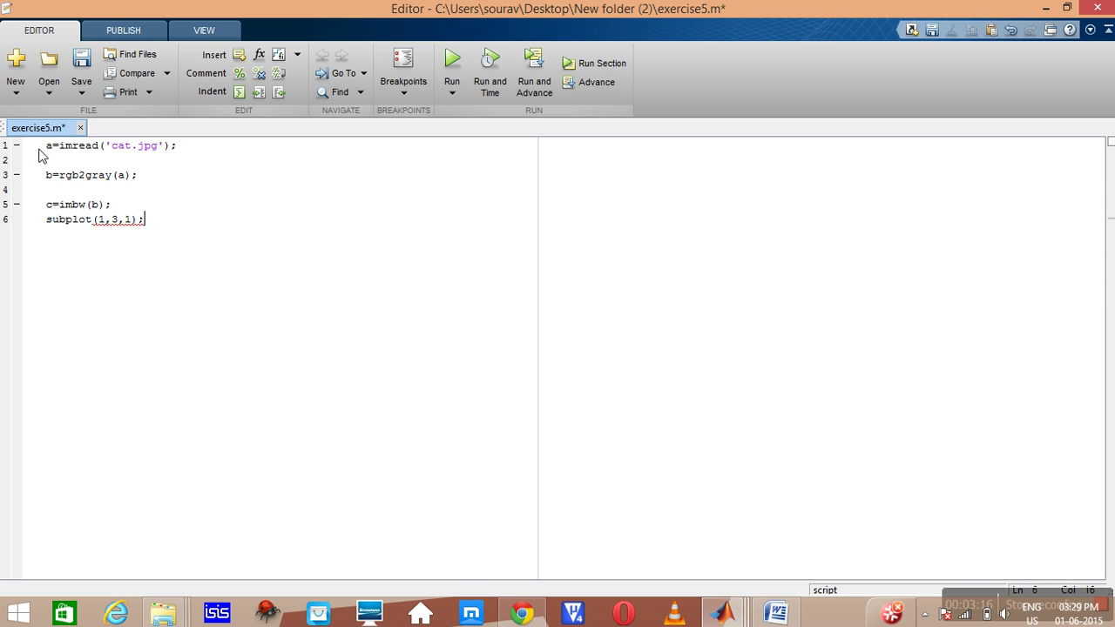
pyautogui.write('im')
pyautogui.write('sh')
pyautogui.write('o')
pyautogui.write('w')
pyautogui.write('(a')
pyautogui.write(');')
pyautogui.press('Return')
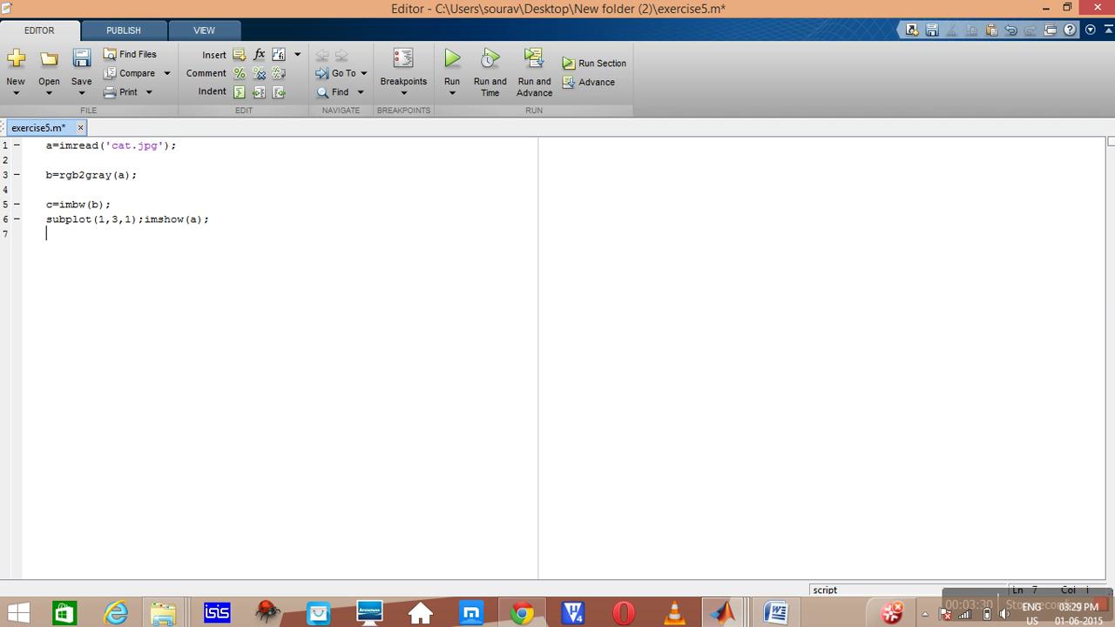
# Step: Insert two blank lines after the c=imbw(b); line
pyautogui.click(118, 211)
pyautogui.press('Return')
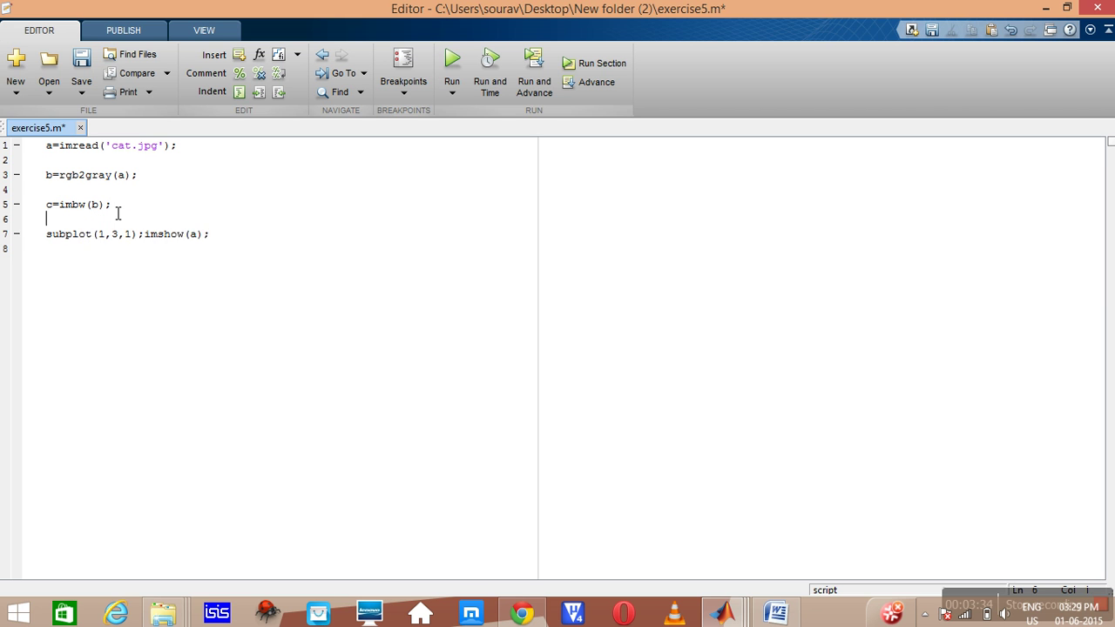
pyautogui.press('Return')
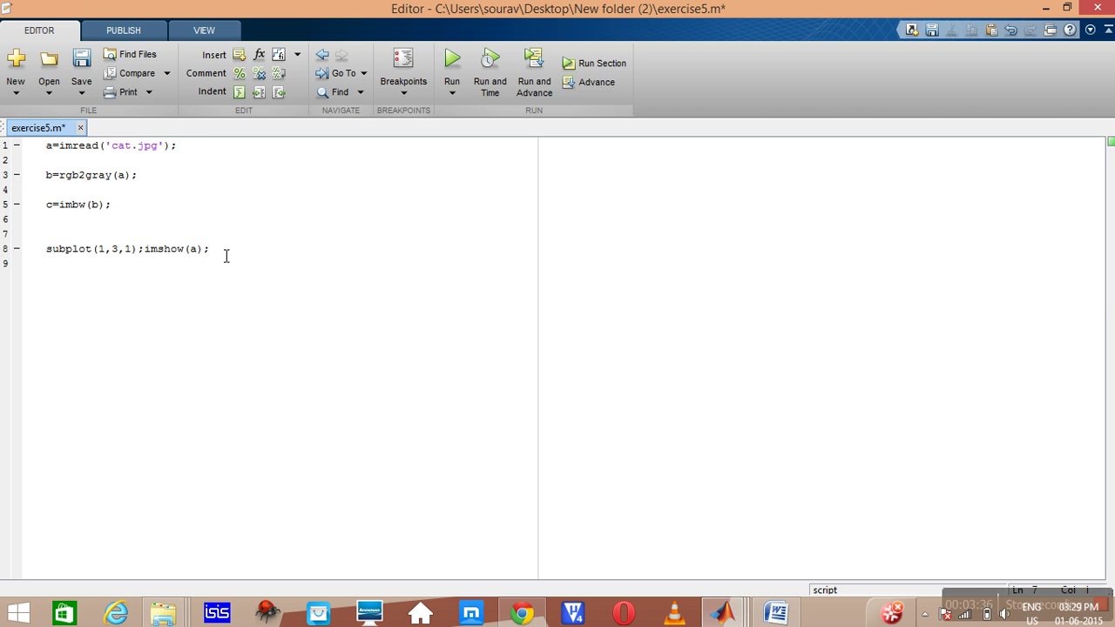
# Step: Duplicate the subplot(1,3,1);imshow(a); line twice below itself
pyautogui.click(221, 252)
pyautogui.click(85, 264)
pyautogui.moveTo(86, 264); pyautogui.dragTo(44, 248)
pyautogui.hotkey('ctrl', 'c')
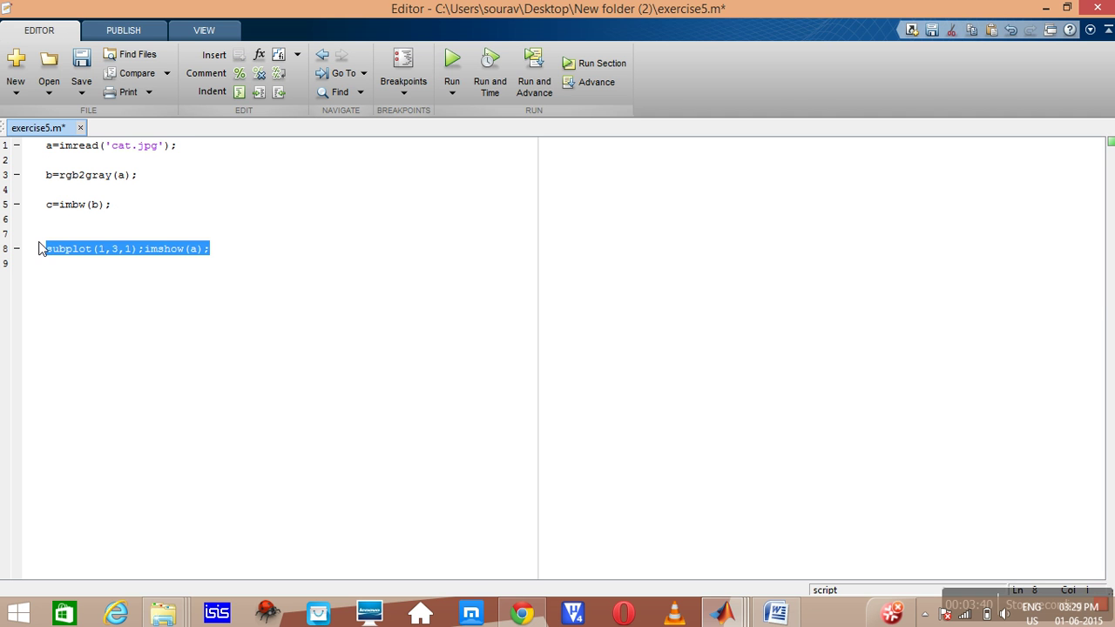
pyautogui.click(59, 272)
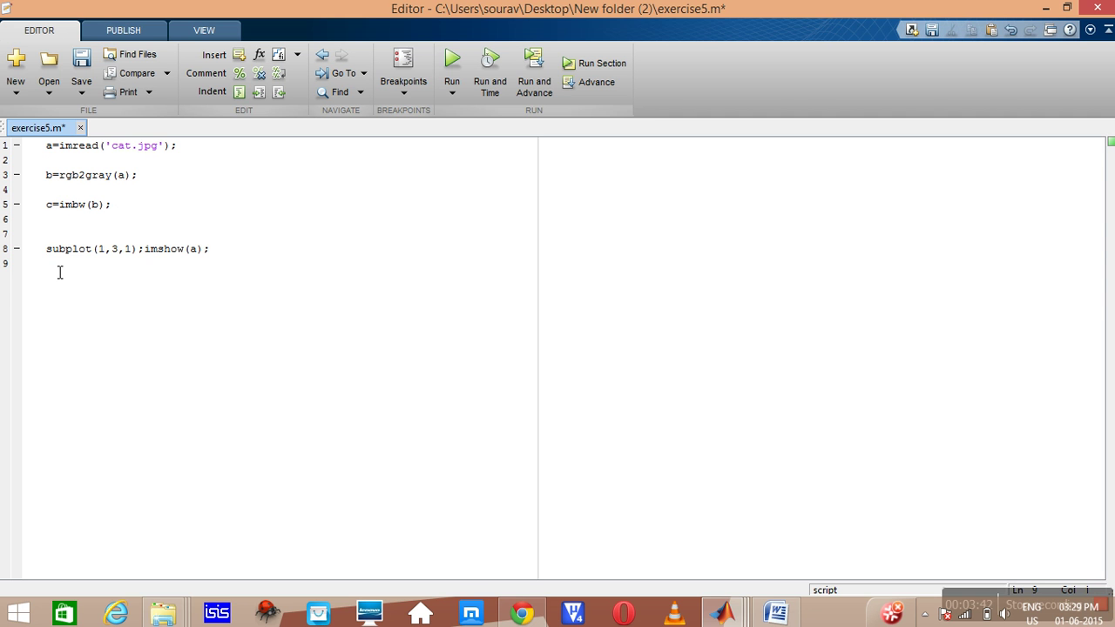
pyautogui.hotkey('ctrl', 'v')
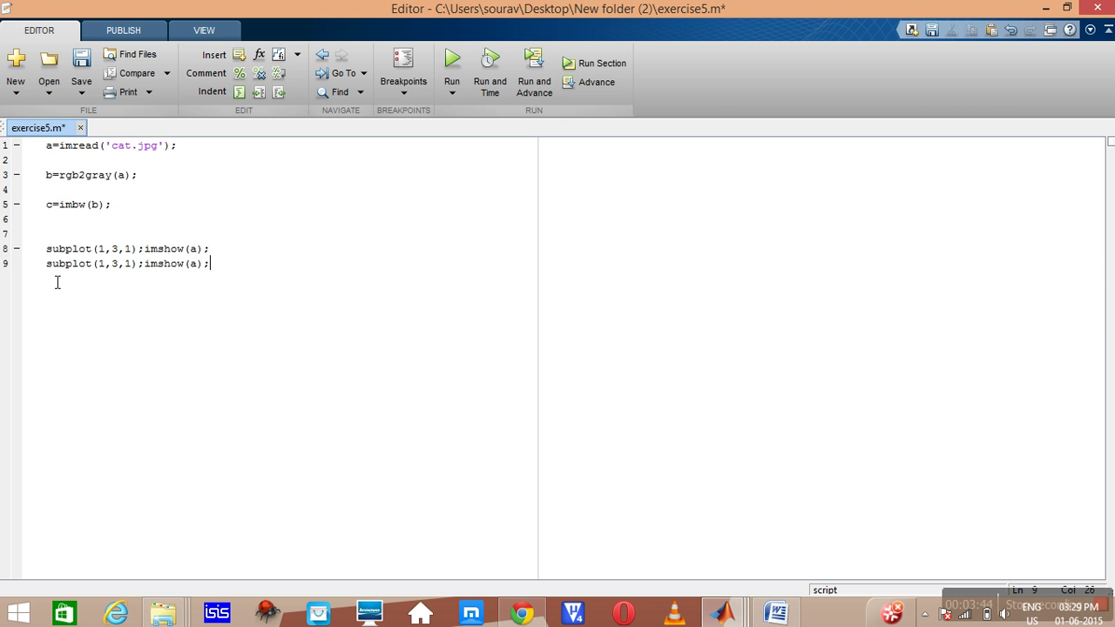
pyautogui.press('Home')
pyautogui.press('End')
pyautogui.press('Return')
pyautogui.hotkey('ctrl', 'v')
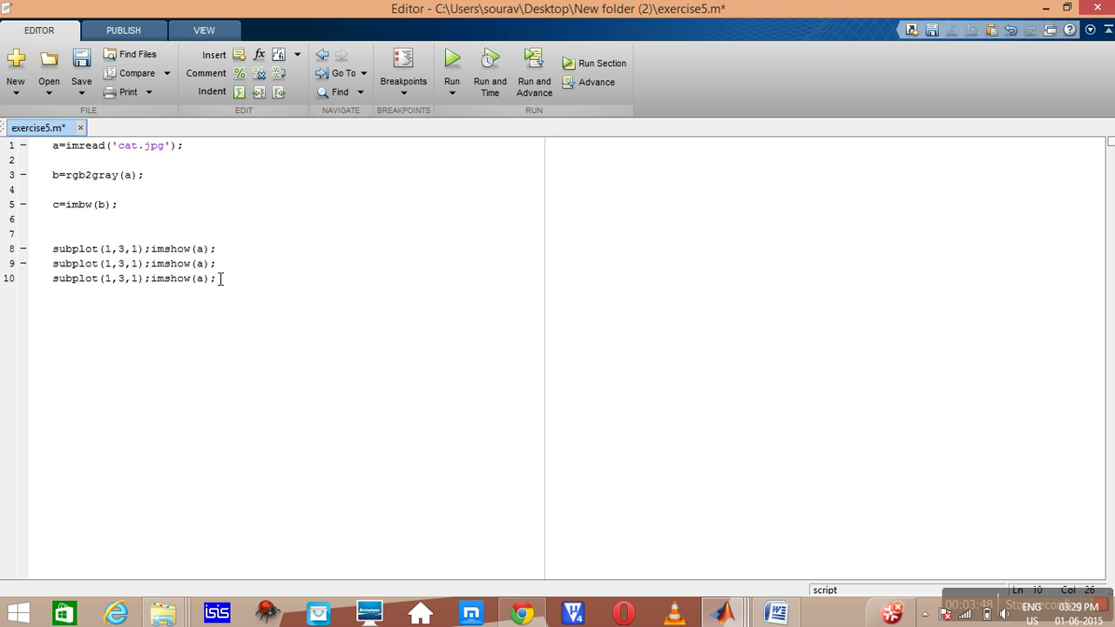
# Step: Change the copies to subplot(1,3,2);imshow(b) and subplot(1,3,3);imshow(c), and save the script
pyautogui.click(139, 263)
pyautogui.press('BackSpace')
pyautogui.write('2')
pyautogui.click(141, 279)
pyautogui.press('BackSpace')
pyautogui.write('3')
pyautogui.click(206, 267)
pyautogui.press('BackSpace')
pyautogui.click(208, 280)
pyautogui.press('BackSpace')
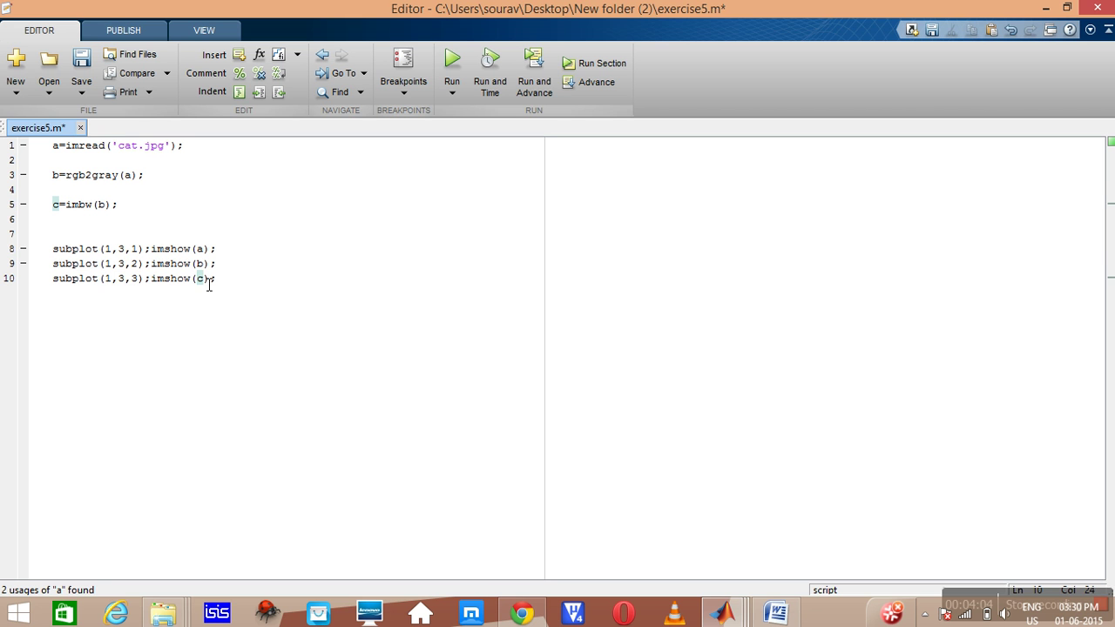
pyautogui.click(78, 70)
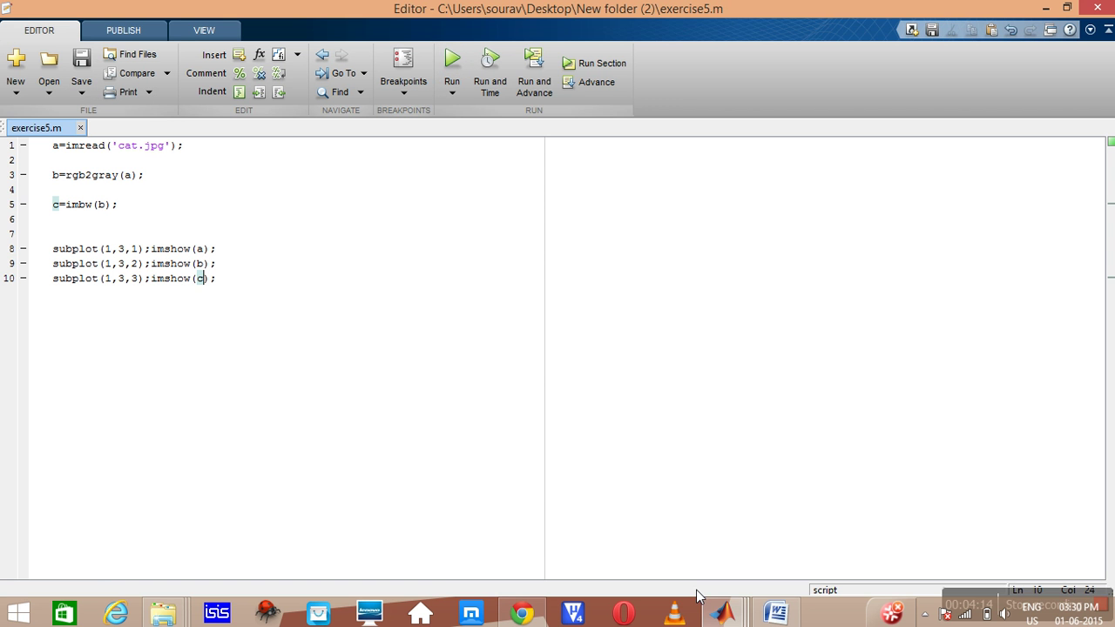
pyautogui.moveTo(722, 613)
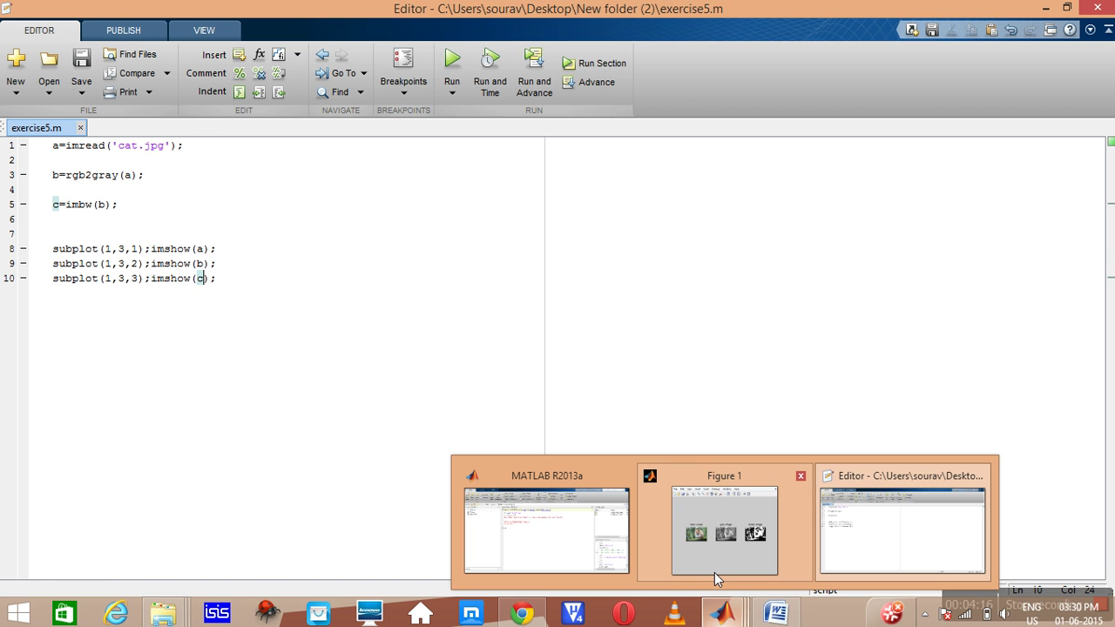
pyautogui.moveTo(723, 530)
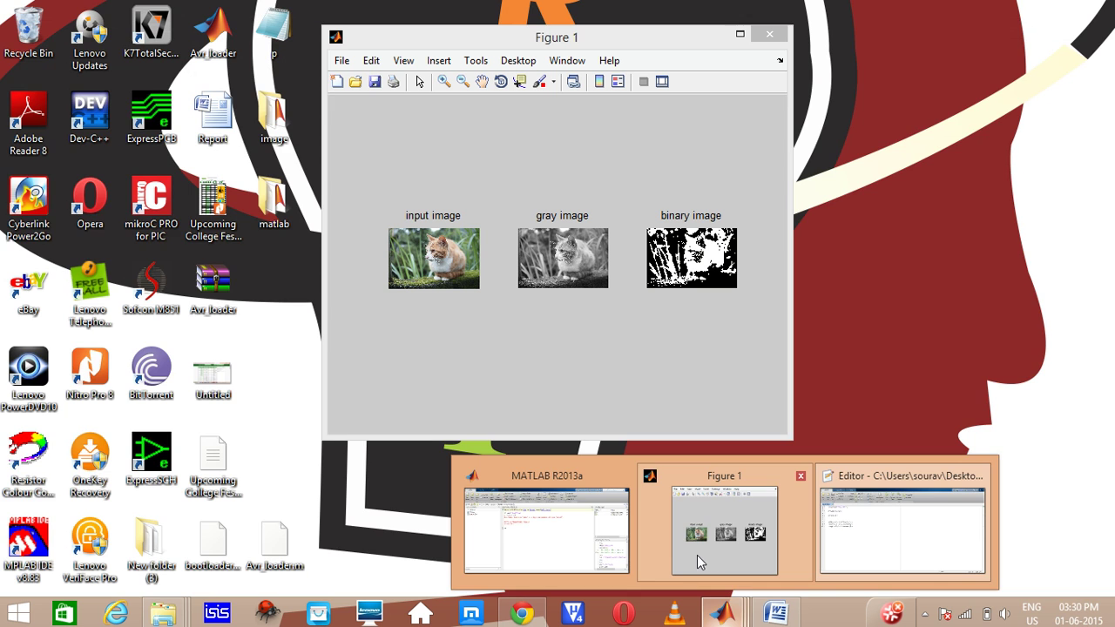
# Step: Switch to the Figure 1 window showing the input, gray and binary cat images
pyautogui.click(697, 562)
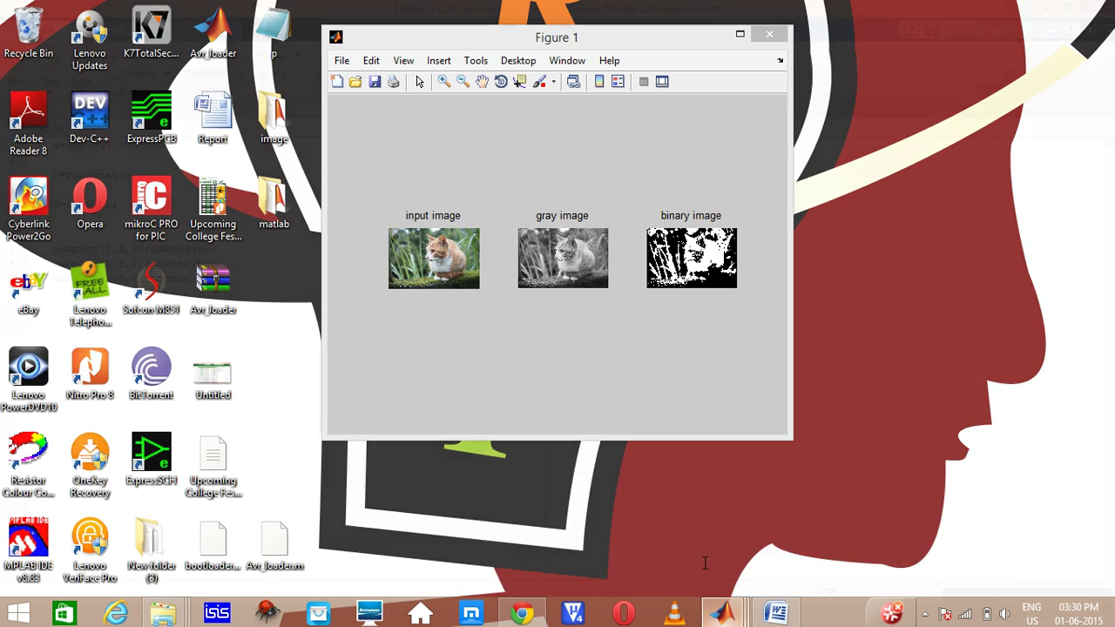